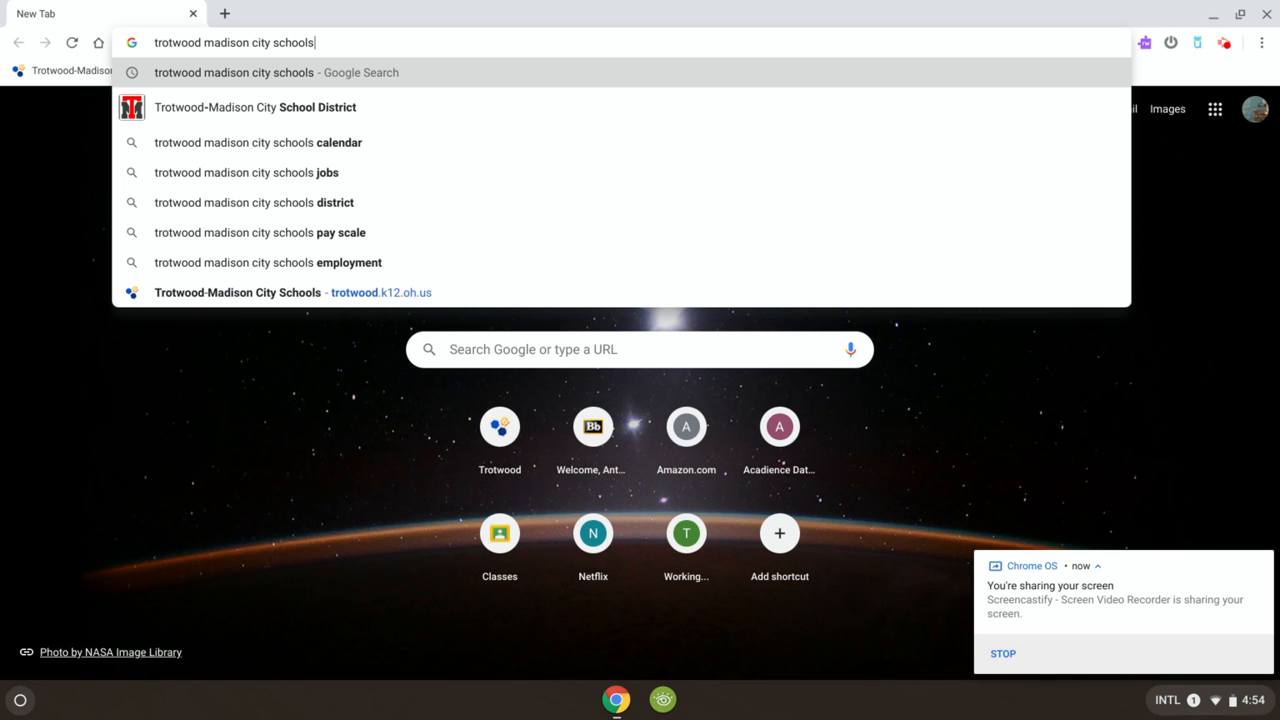
Step: Search Google for 'trotwood madison city schools'
key(Return)
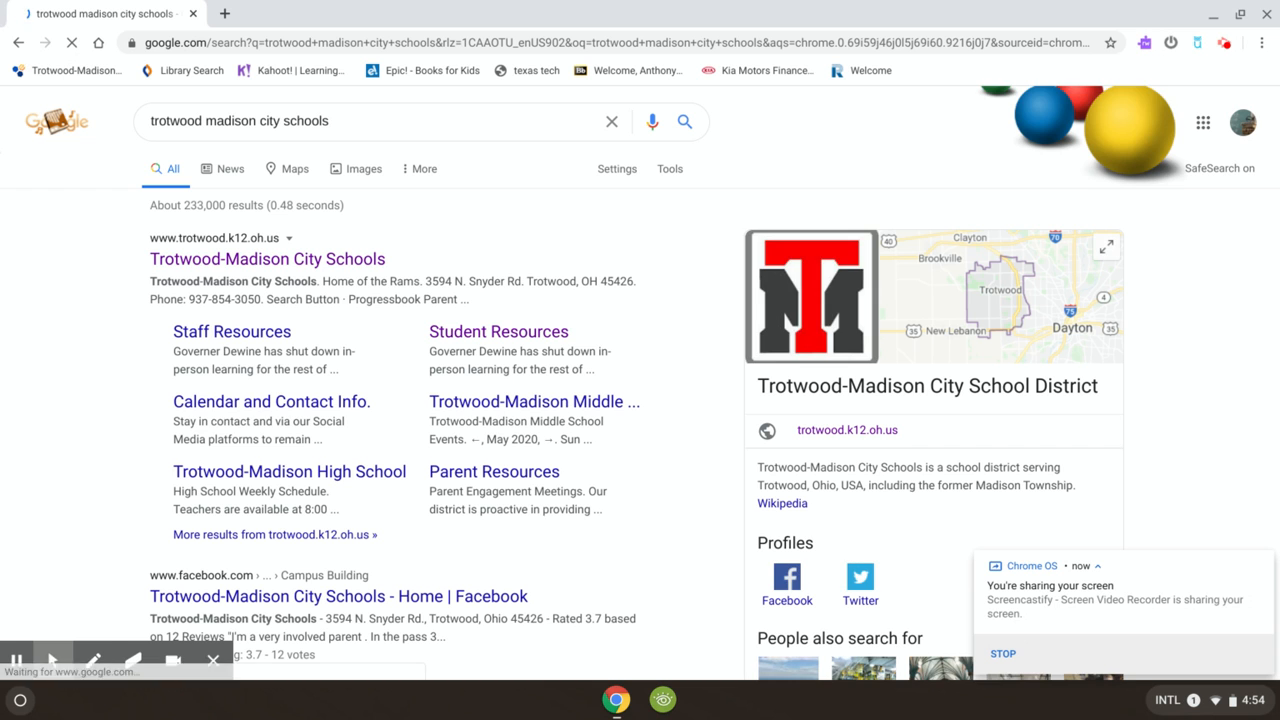
Step: Go from the district's official site to Students > Student Resources and open the Clever Apps login page
click(237, 262)
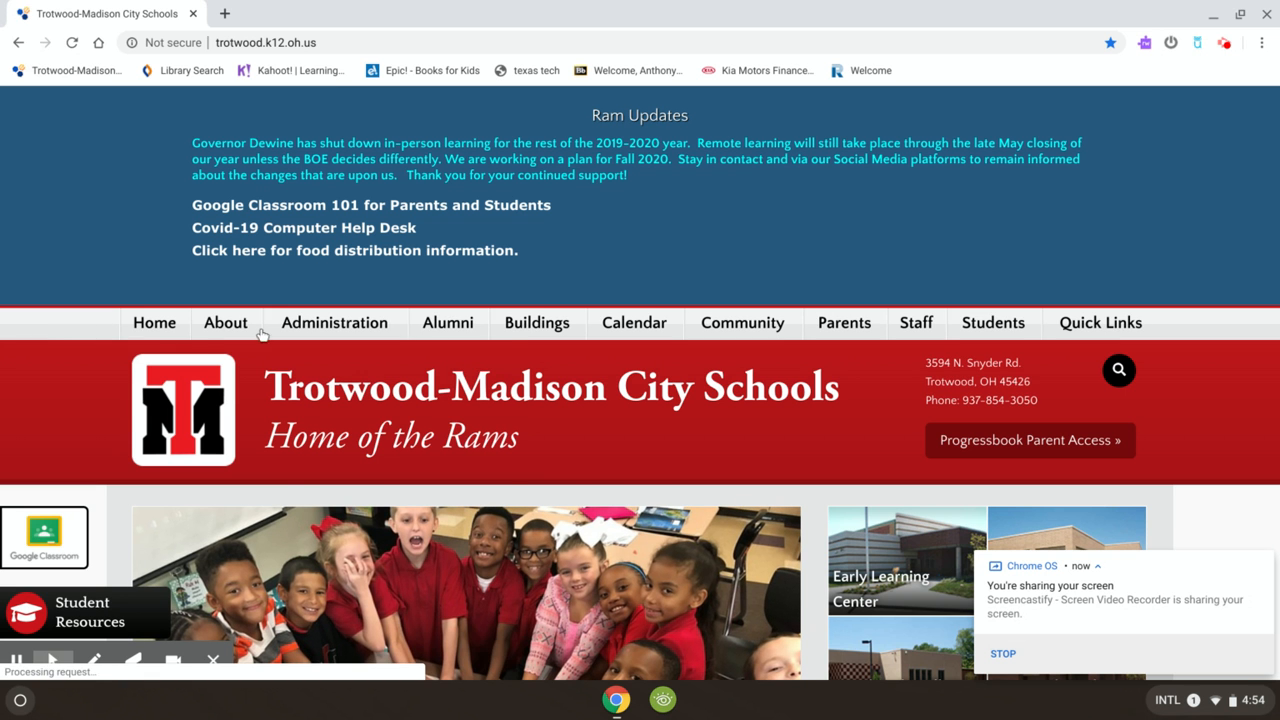
mouse_move(772, 326)
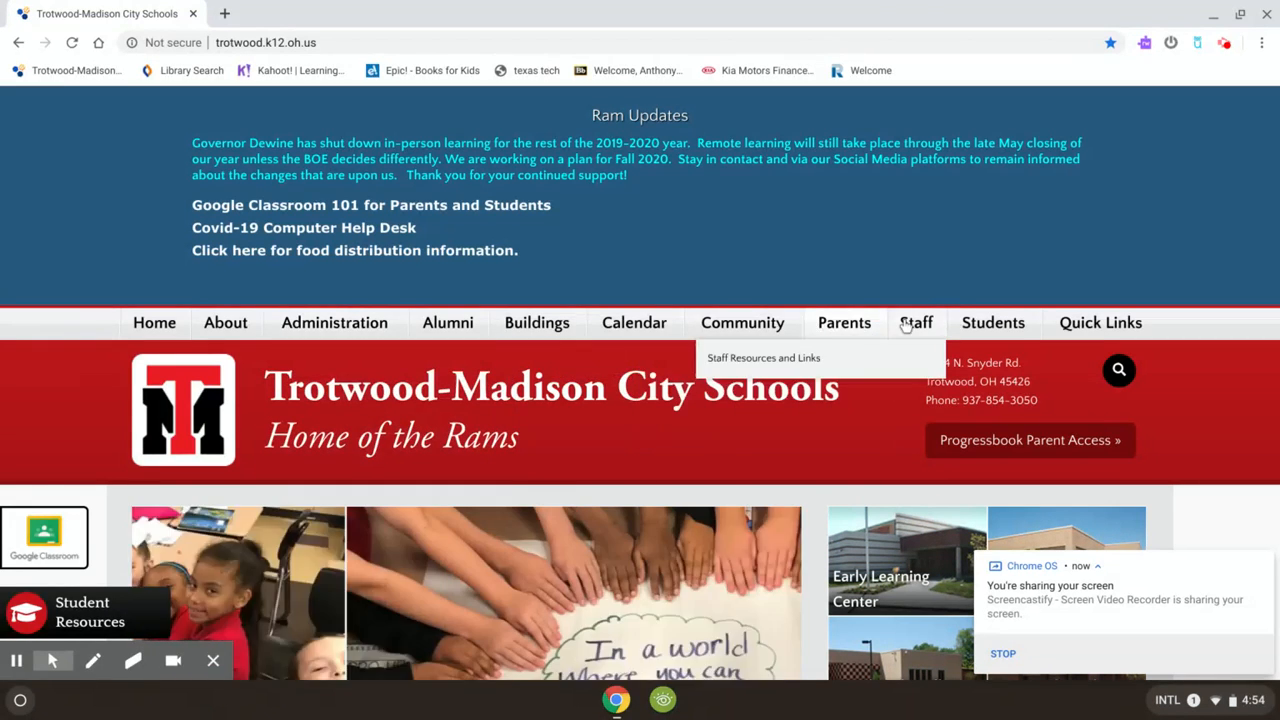
mouse_move(971, 323)
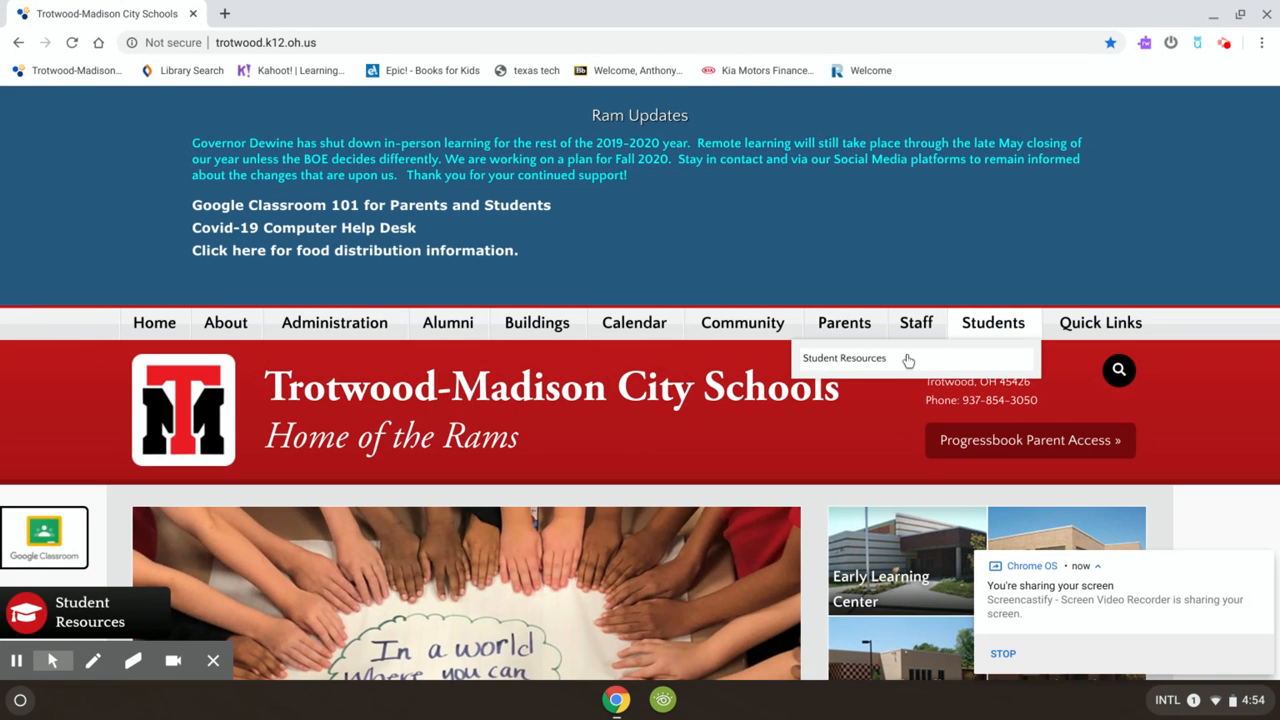
click(869, 361)
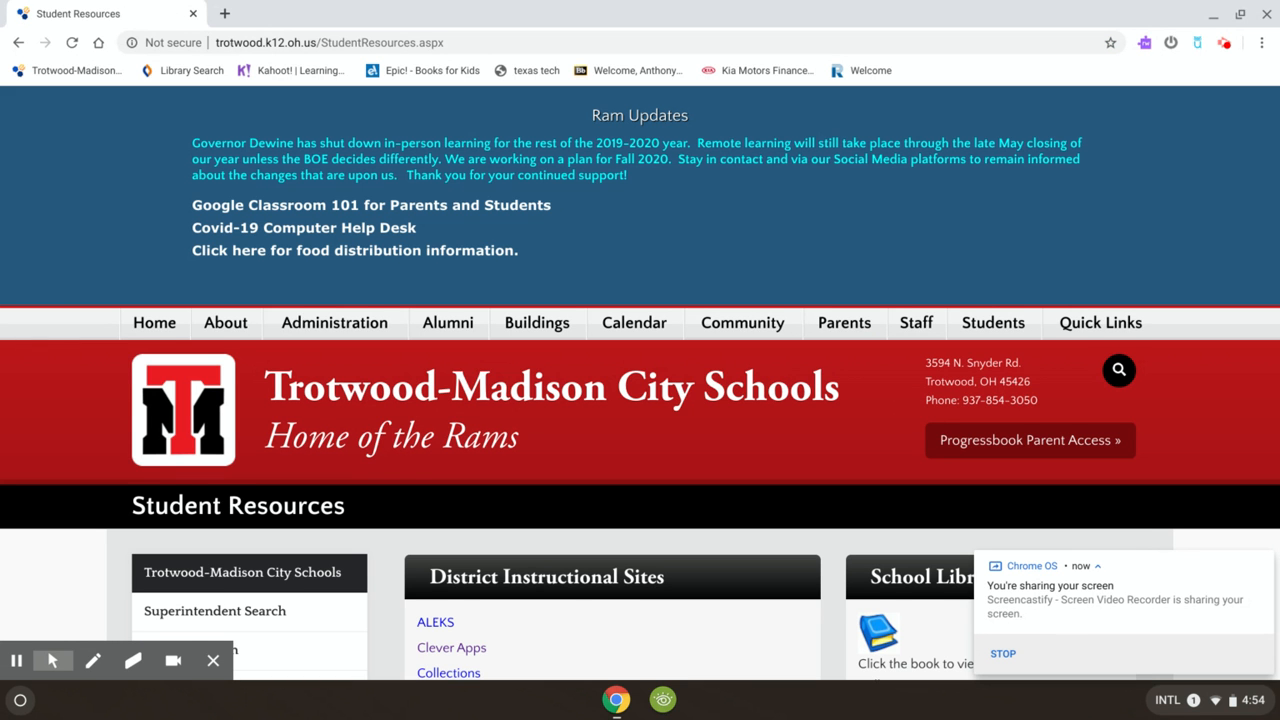
scroll(456, 357, down, 3)
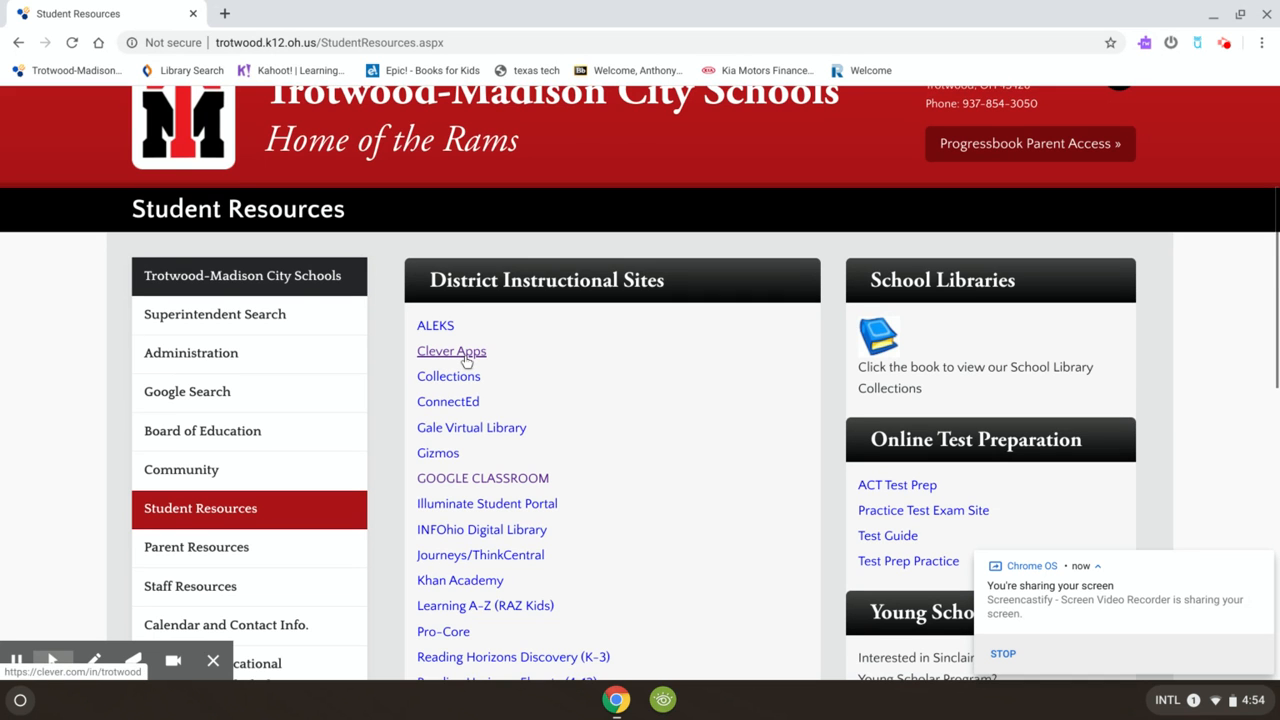
click(465, 359)
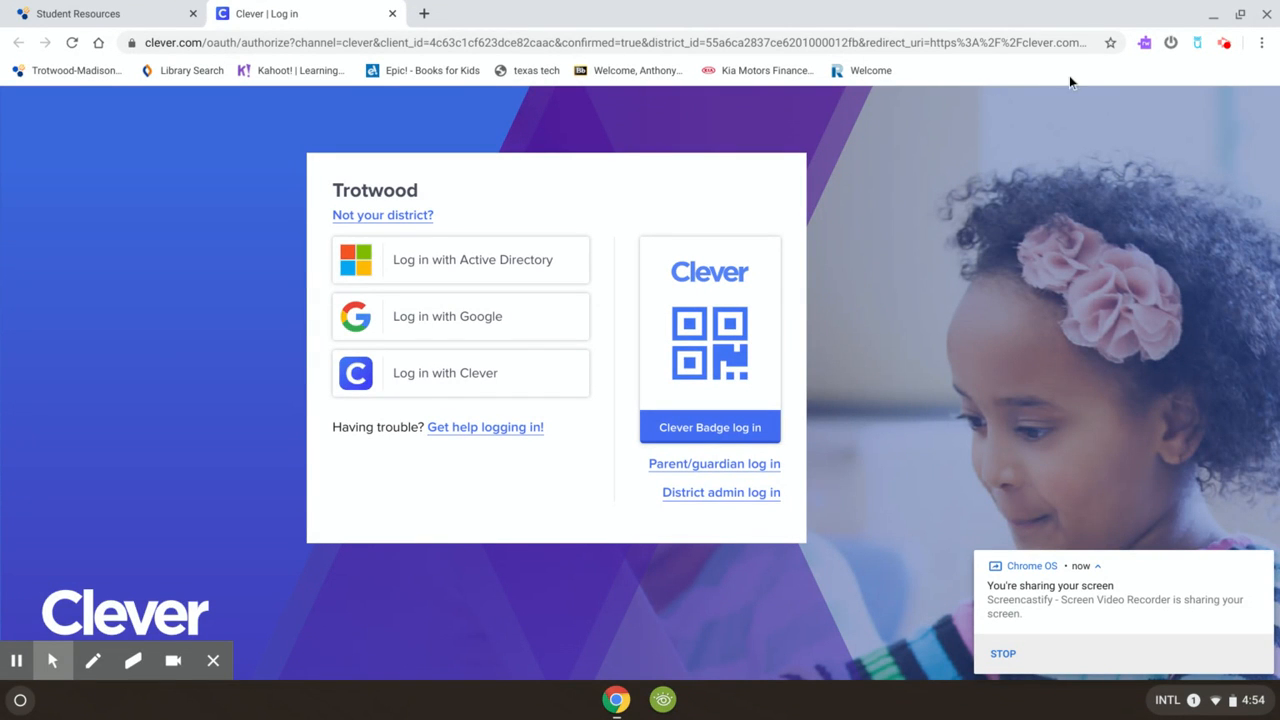
Step: Bookmark the Trotwood Clever login page, then begin logging in with Google
click(1109, 44)
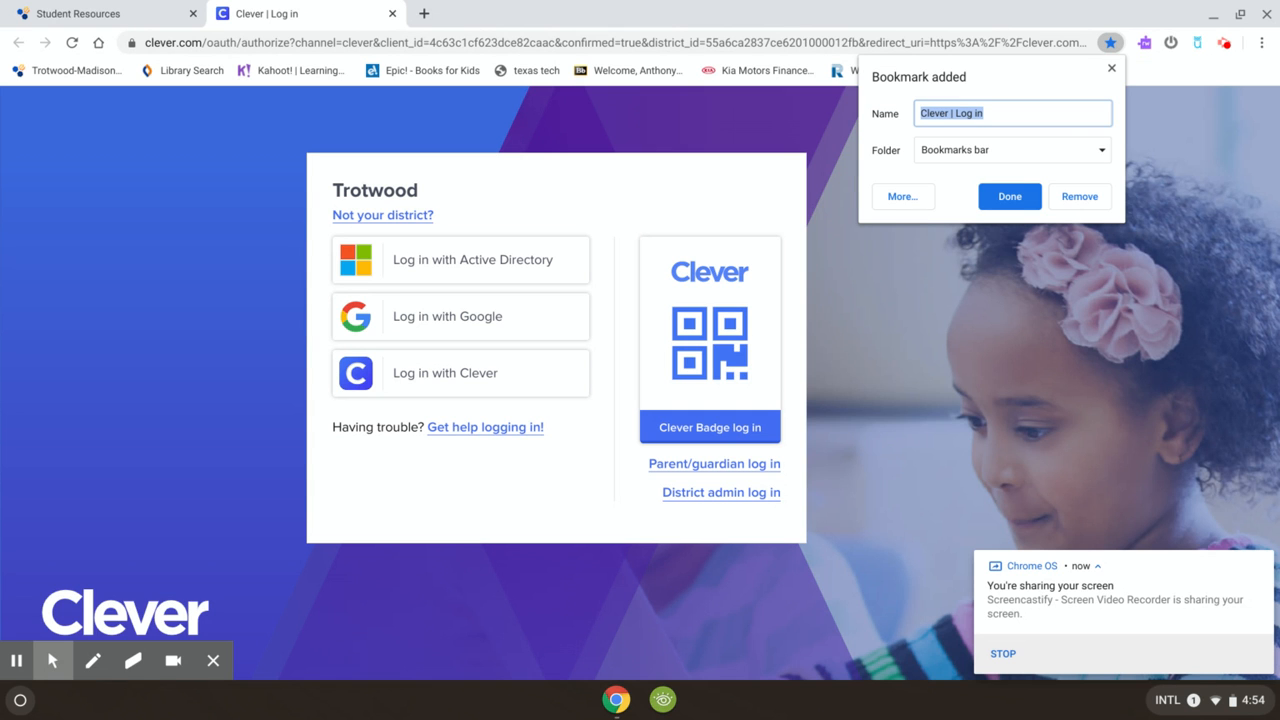
click(1014, 194)
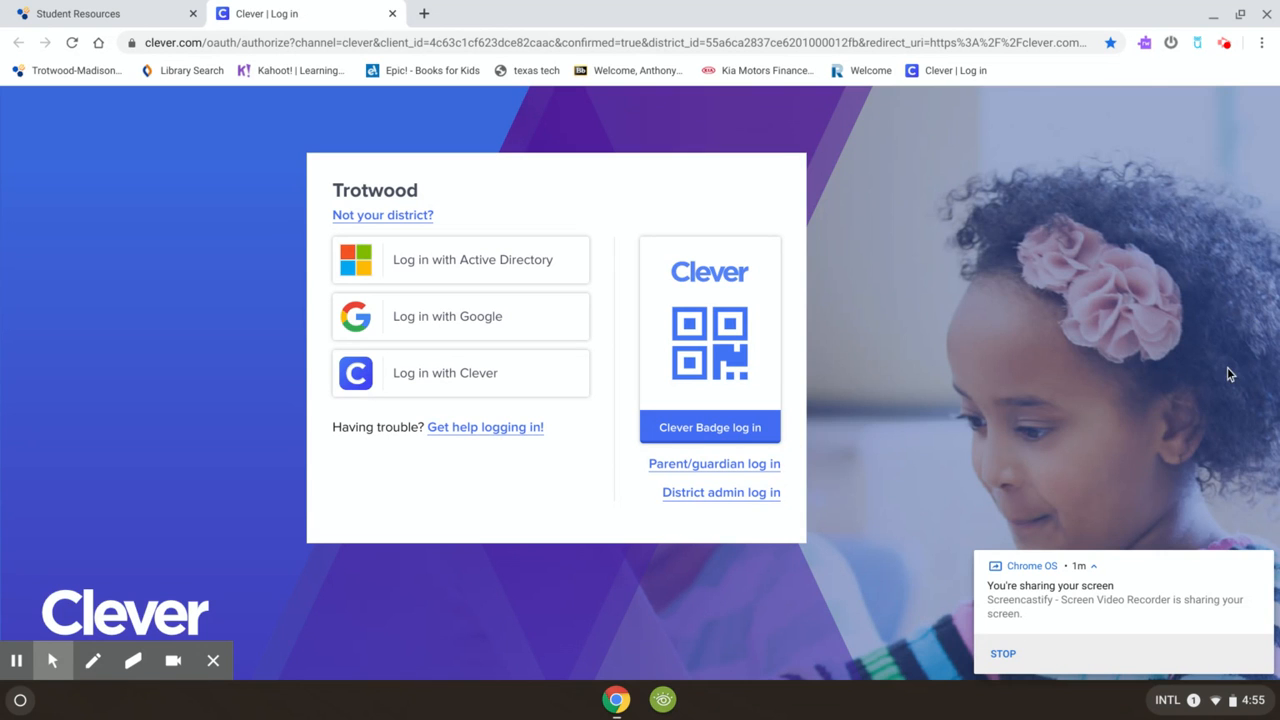
click(537, 320)
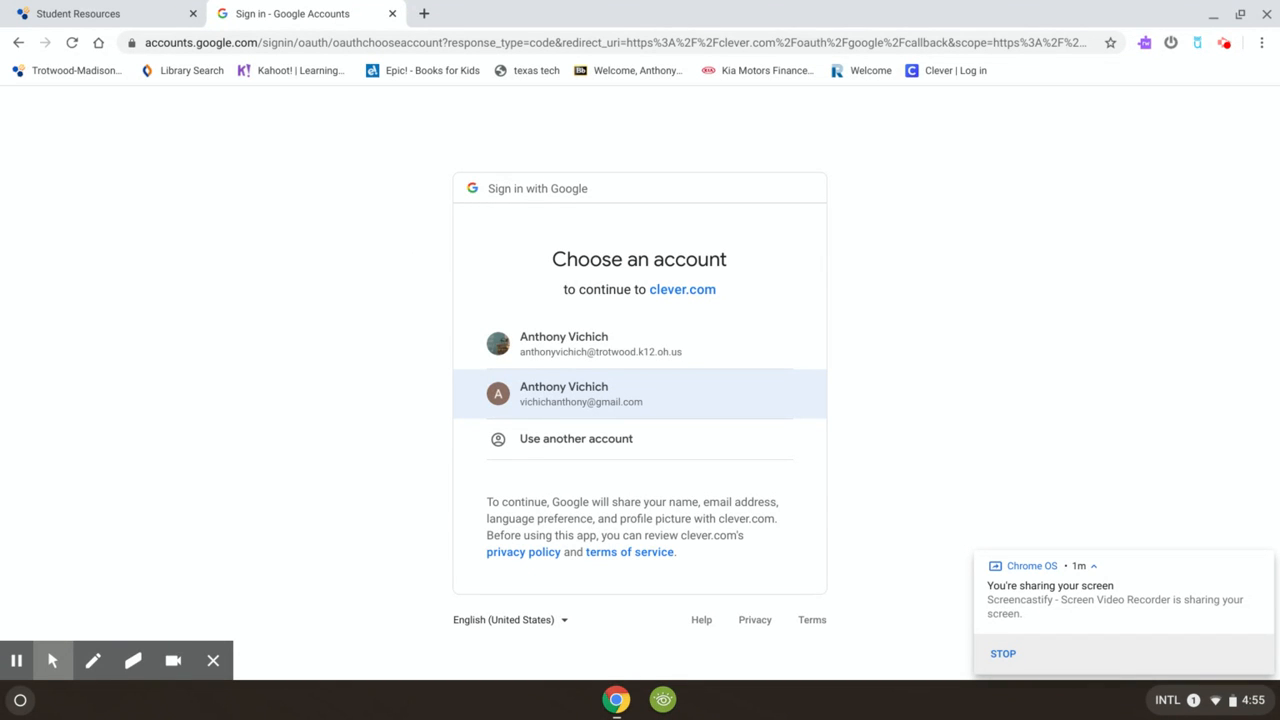
Step: Start adding another Google account in Settings with a district e-mail, then cancel that sign-in
click(607, 439)
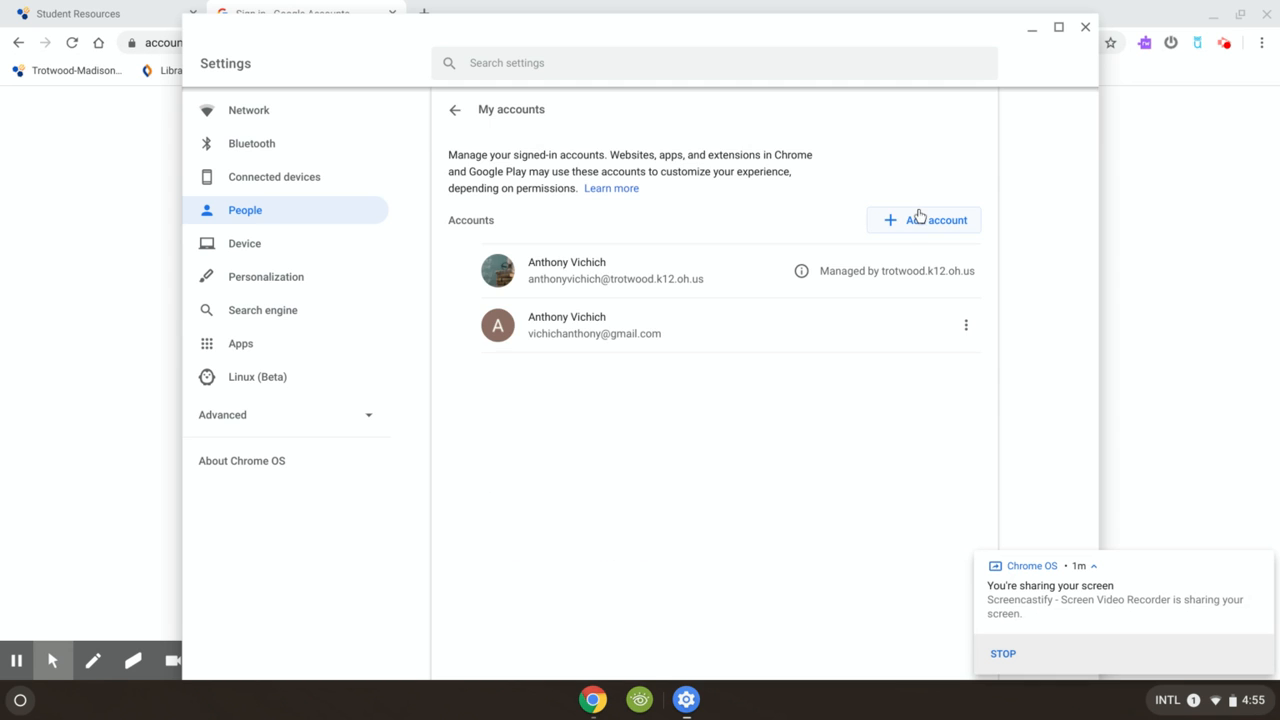
click(917, 211)
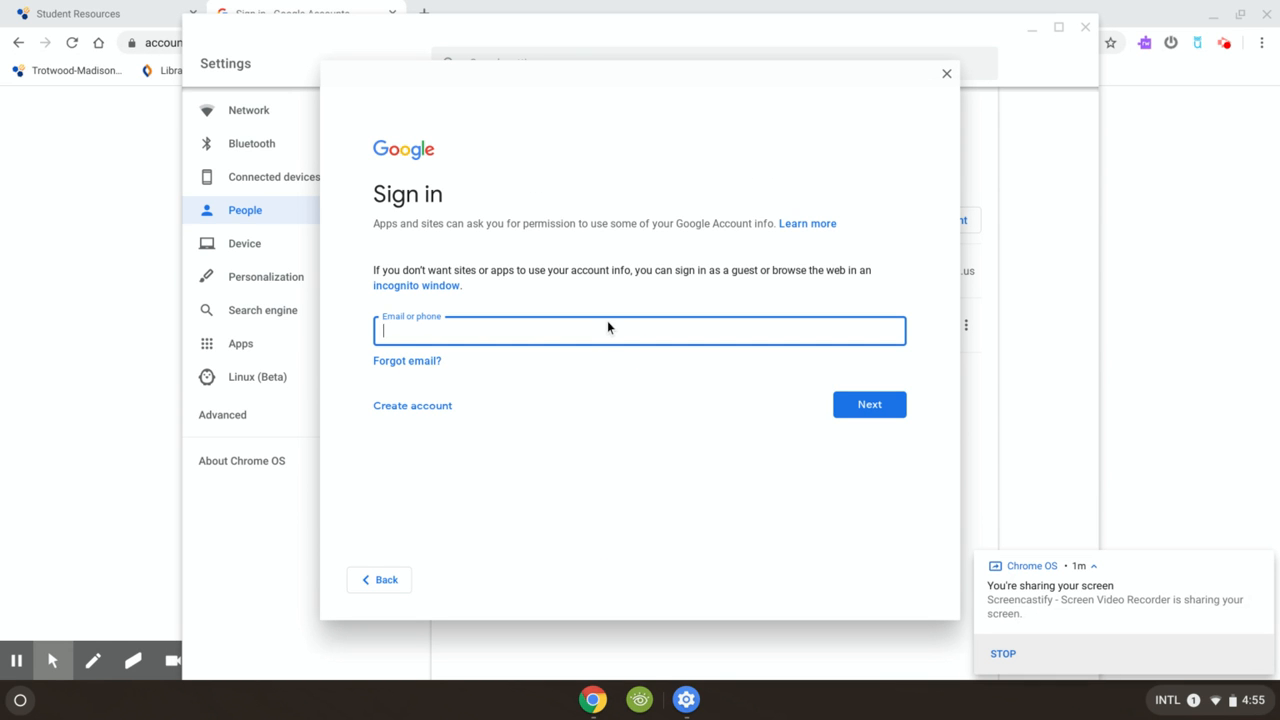
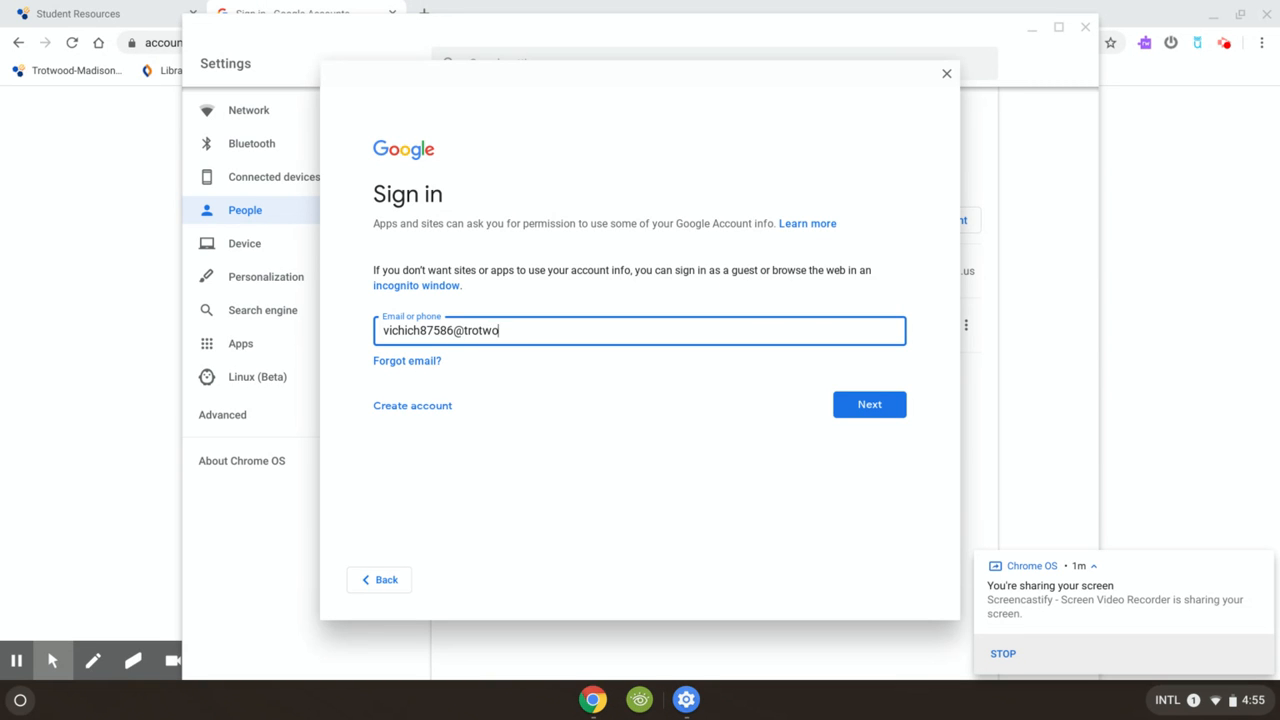
click(946, 73)
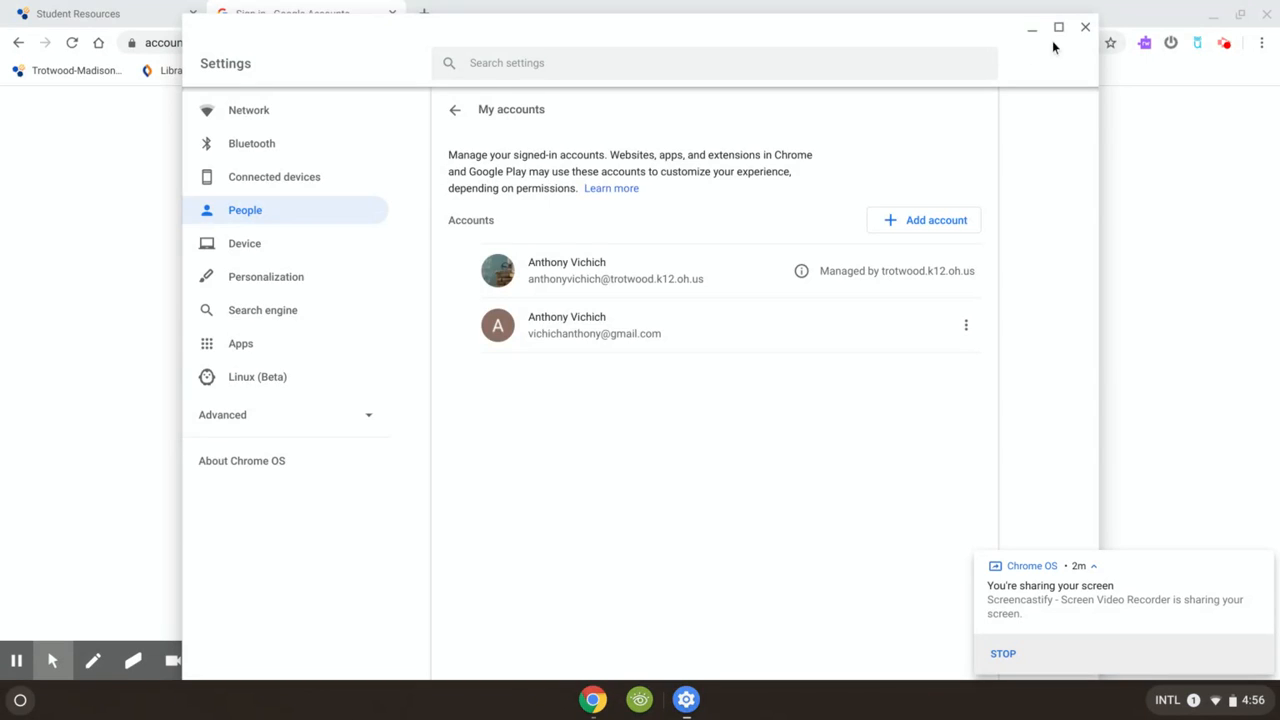
Step: Close Settings and the Google sign-in tab, and reopen the district's Clever login page
click(1085, 27)
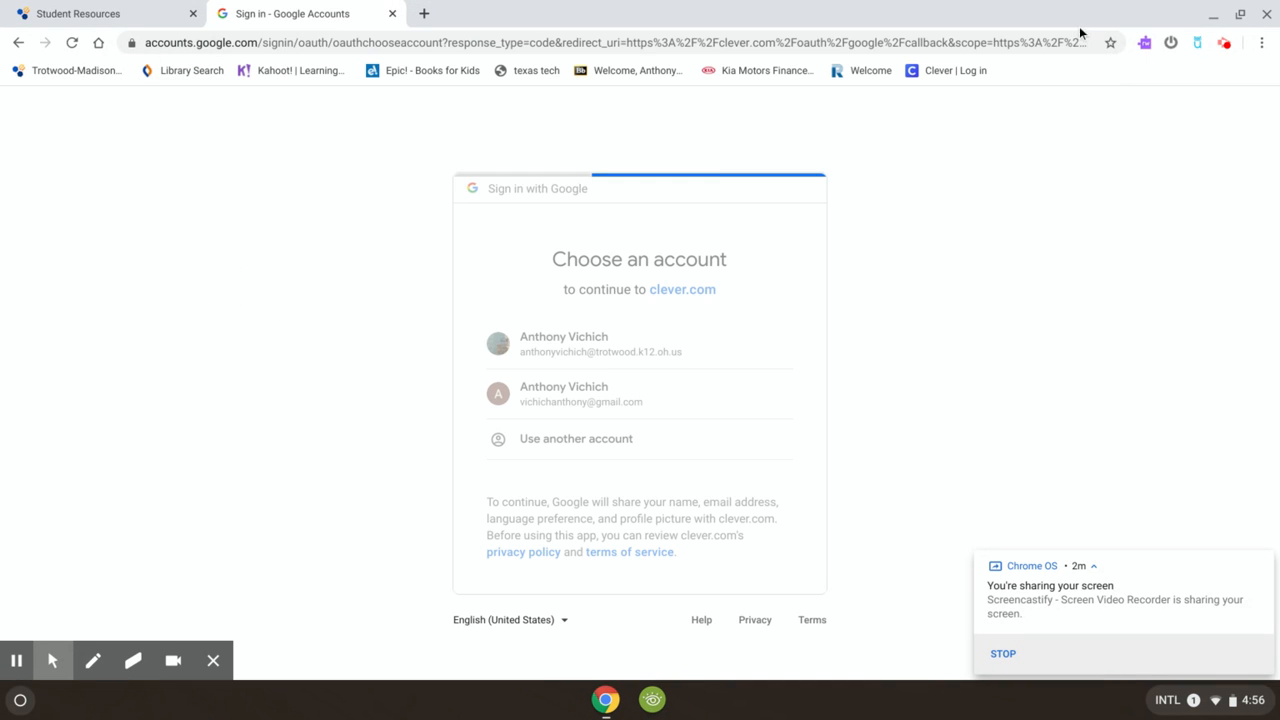
click(392, 13)
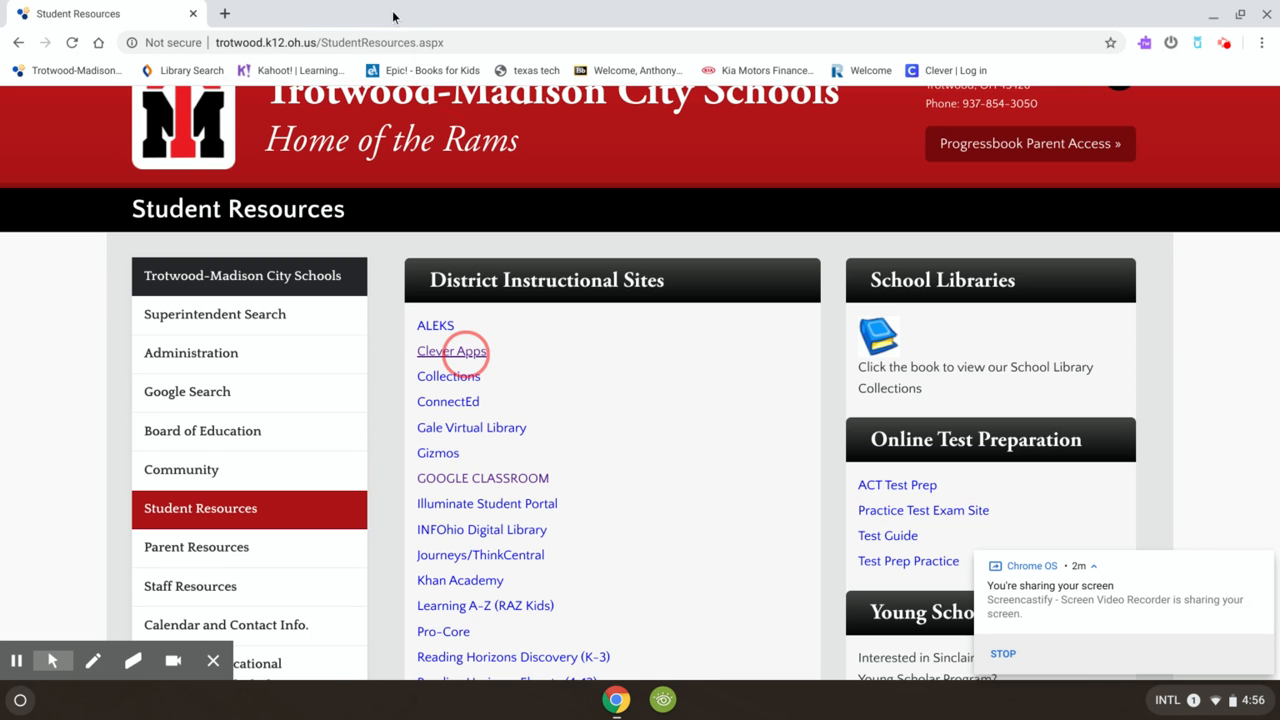
click(451, 352)
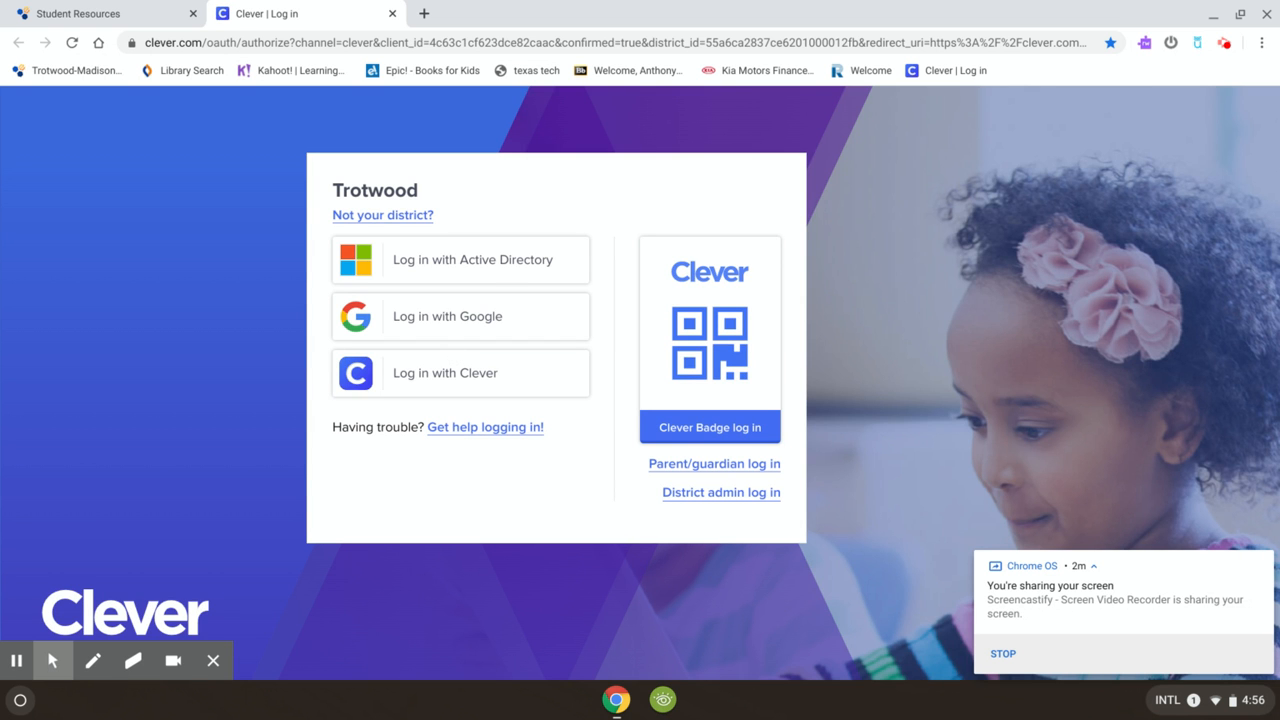
Step: Enter a Clever username and password, then discard that login tab and reopen Clever Apps
click(434, 378)
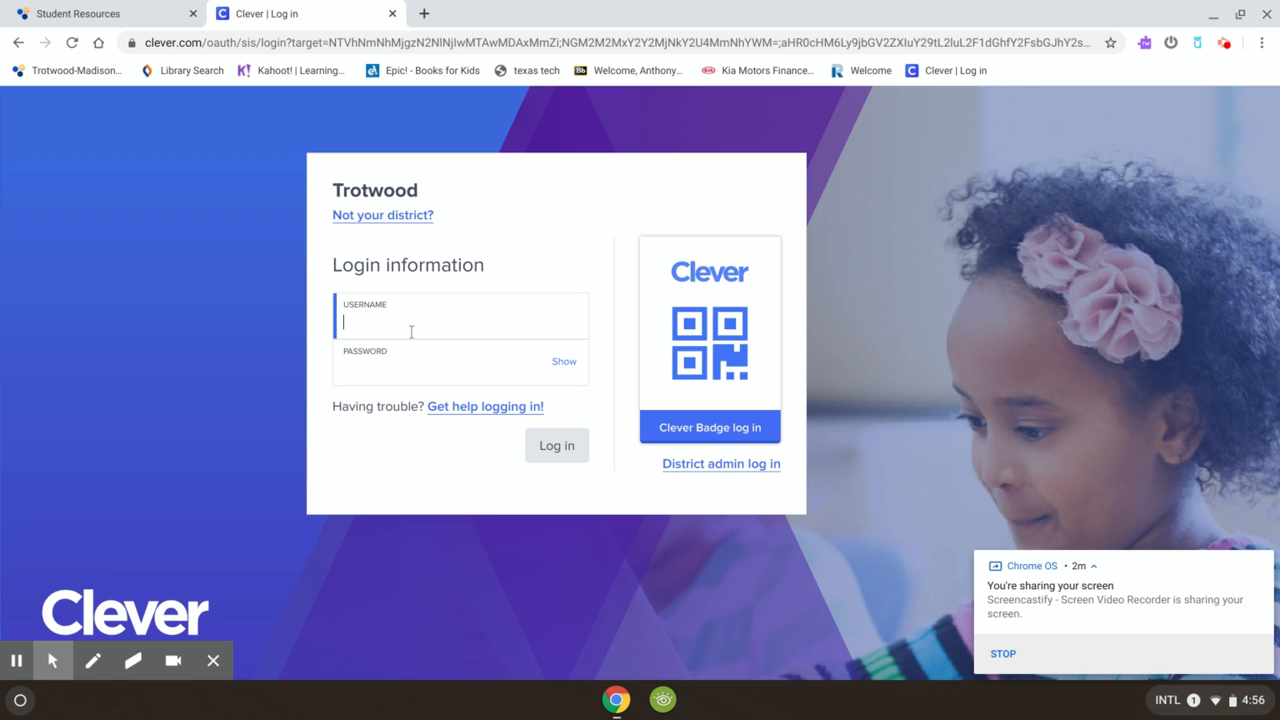
click(565, 361)
click(458, 369)
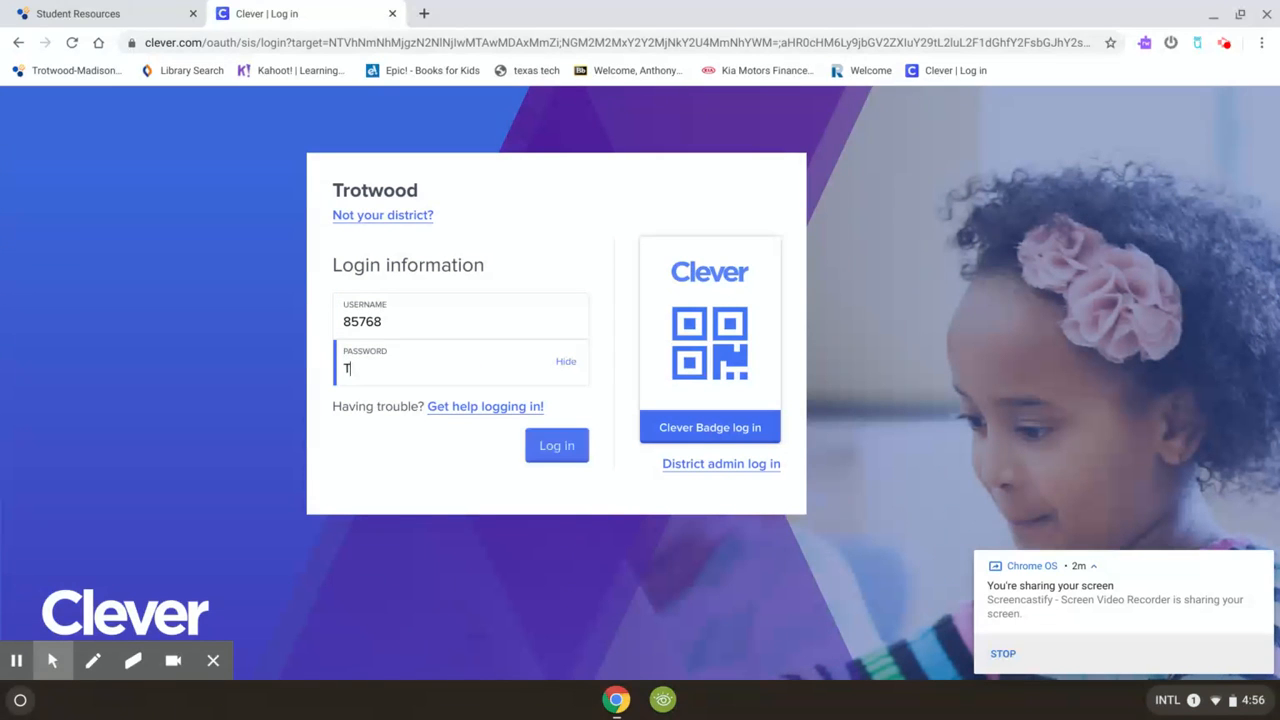
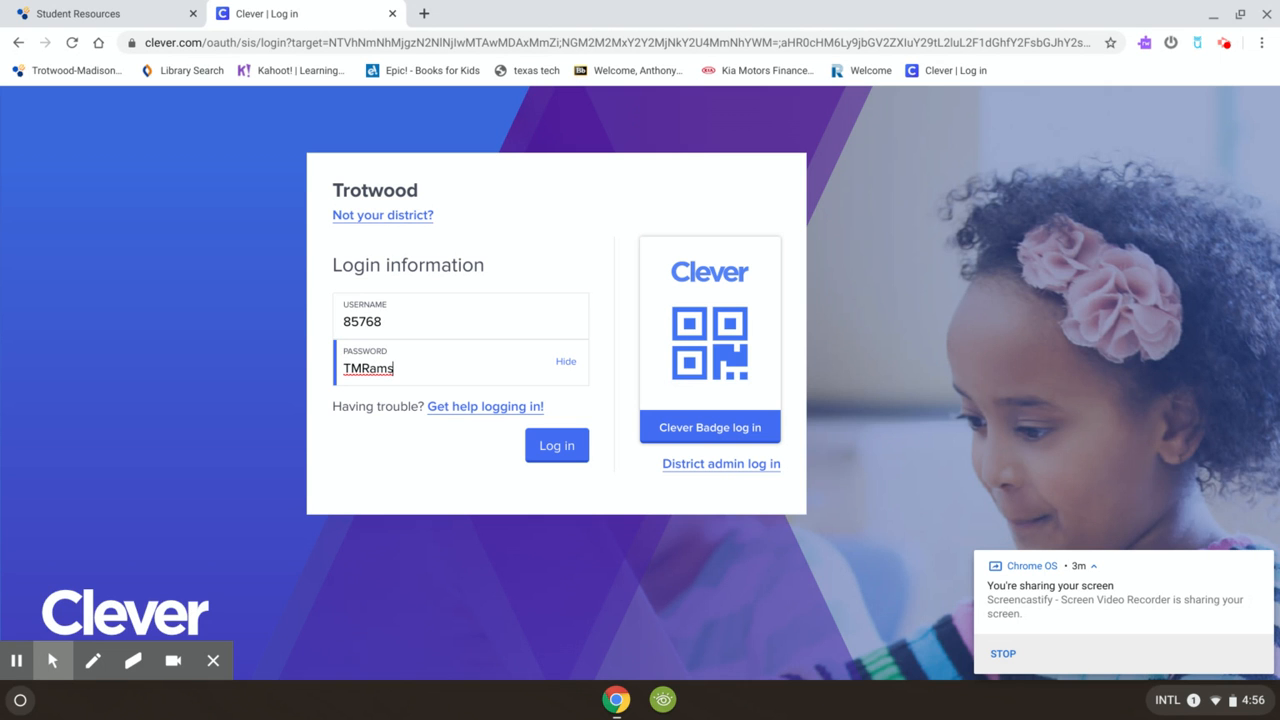
click(392, 14)
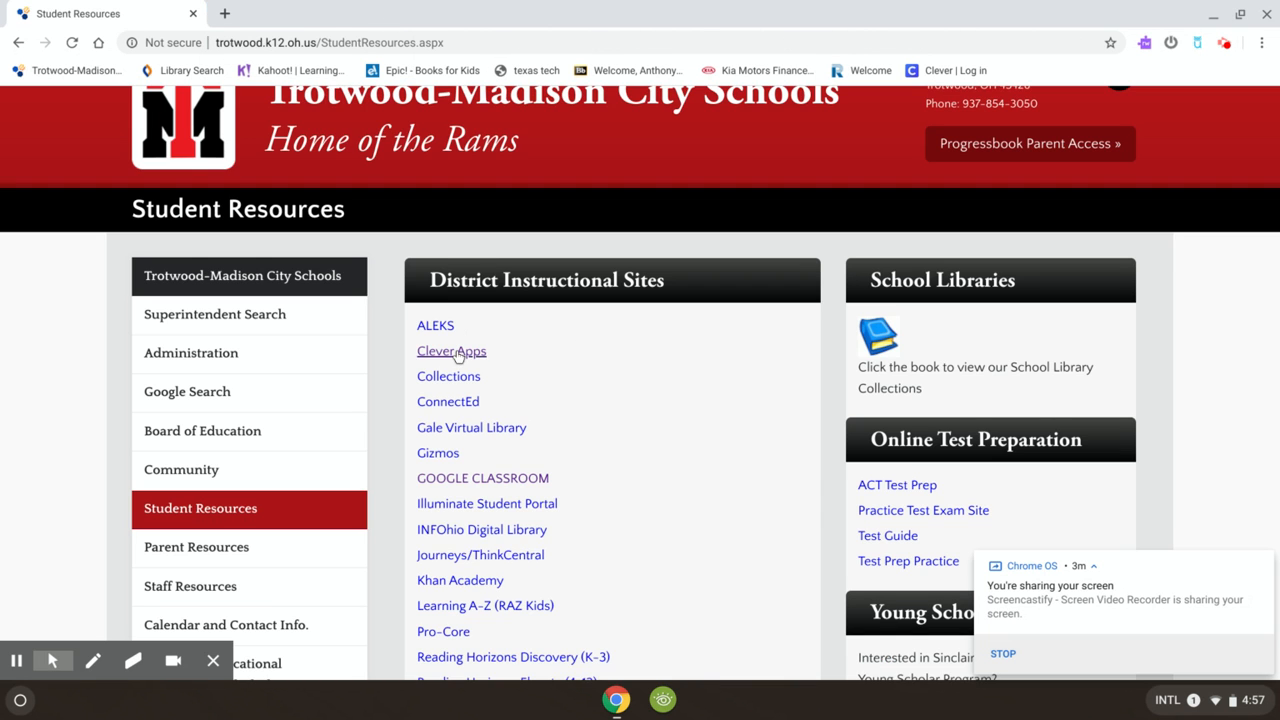
click(456, 355)
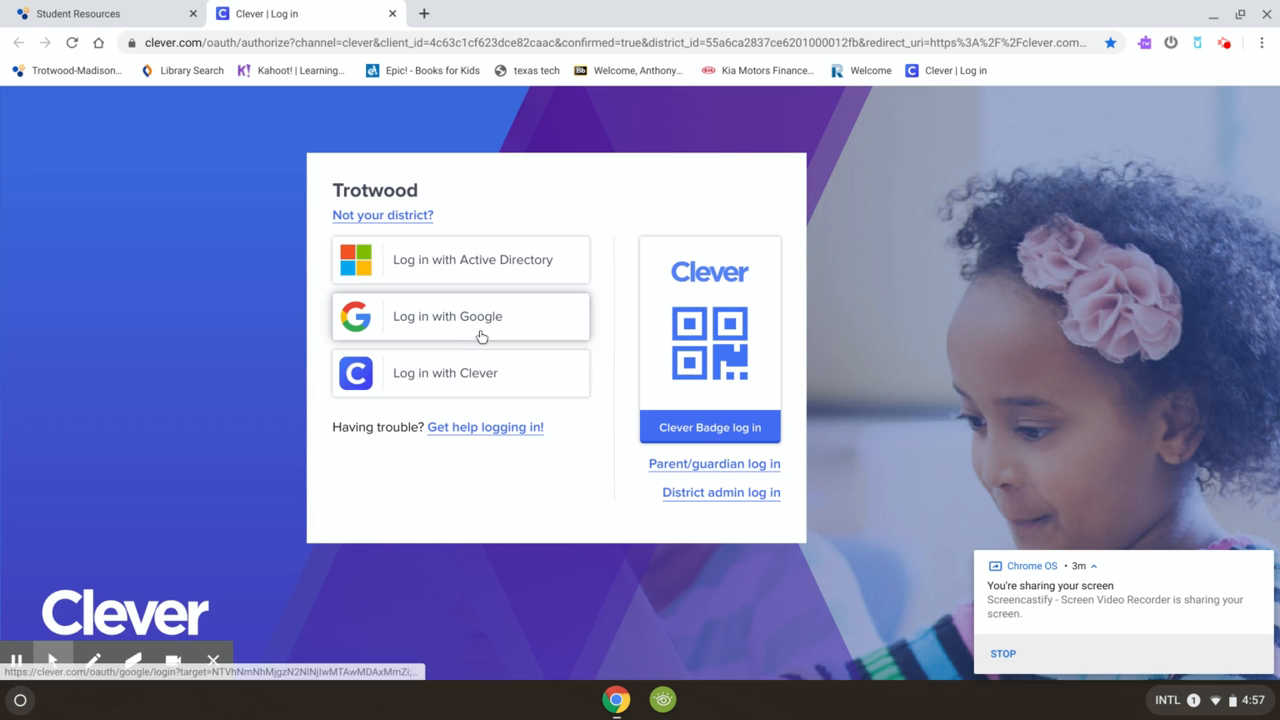
Step: Log in with Google using the district school account and choose the teacher role
click(481, 337)
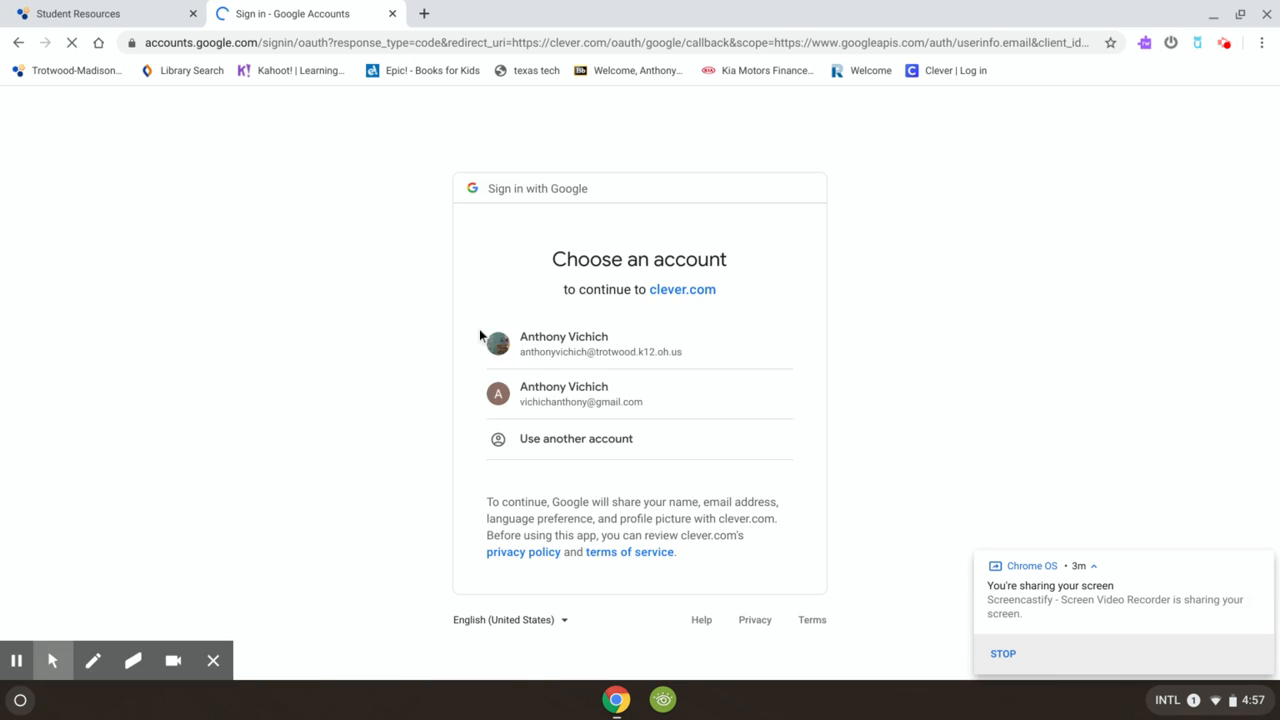
click(552, 341)
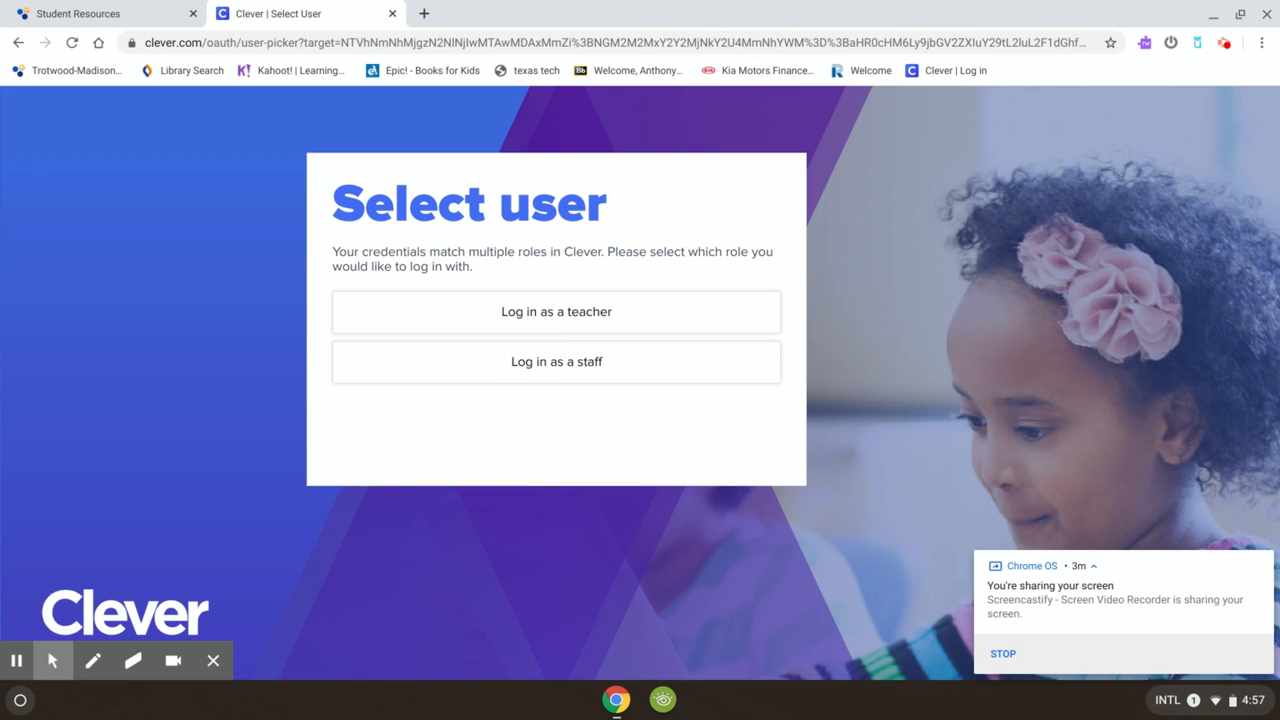
click(564, 333)
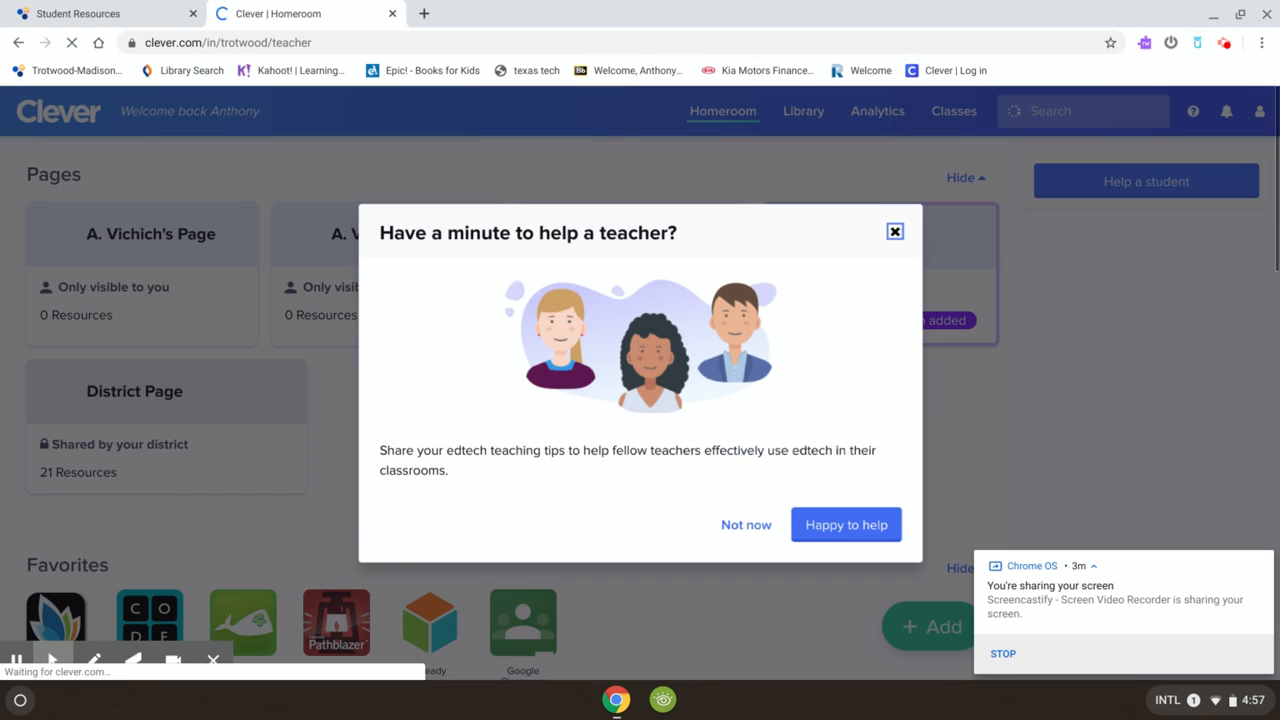
Step: Close the help-a-teacher popup and scroll through Favorites, Reading and District Apps
click(895, 231)
scroll(897, 234, down, 3)
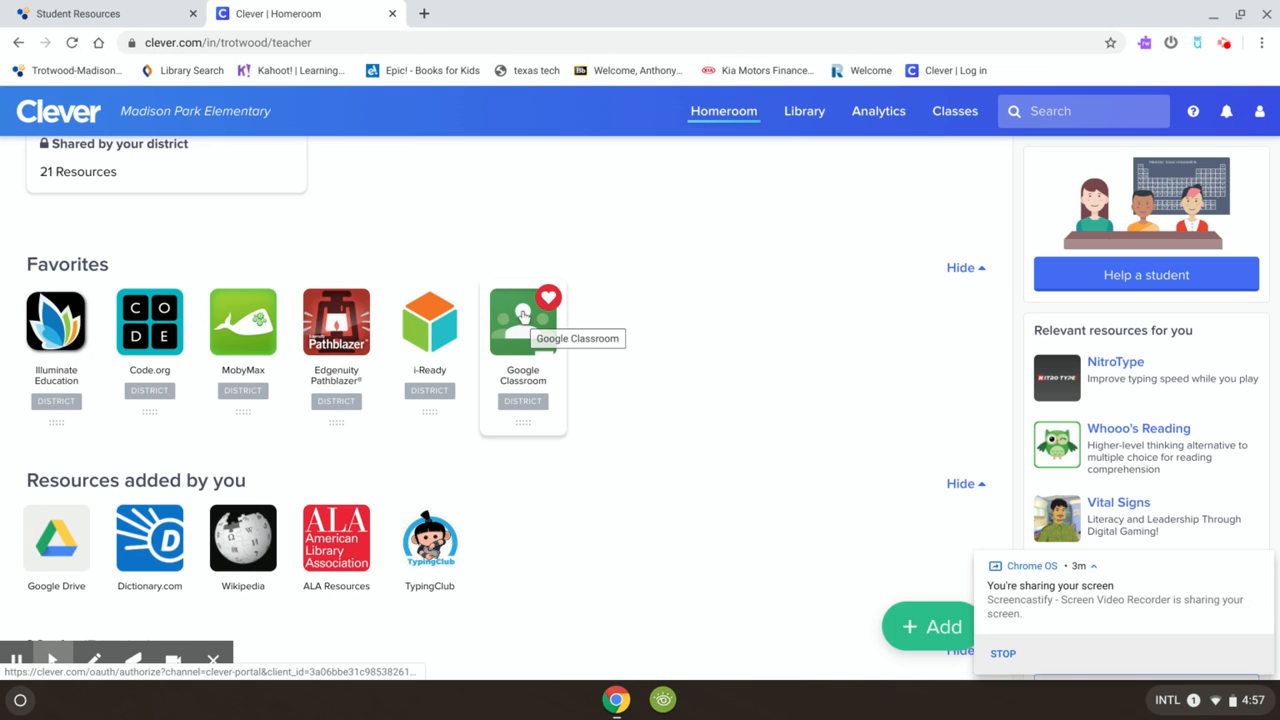
scroll(517, 343, down, 4)
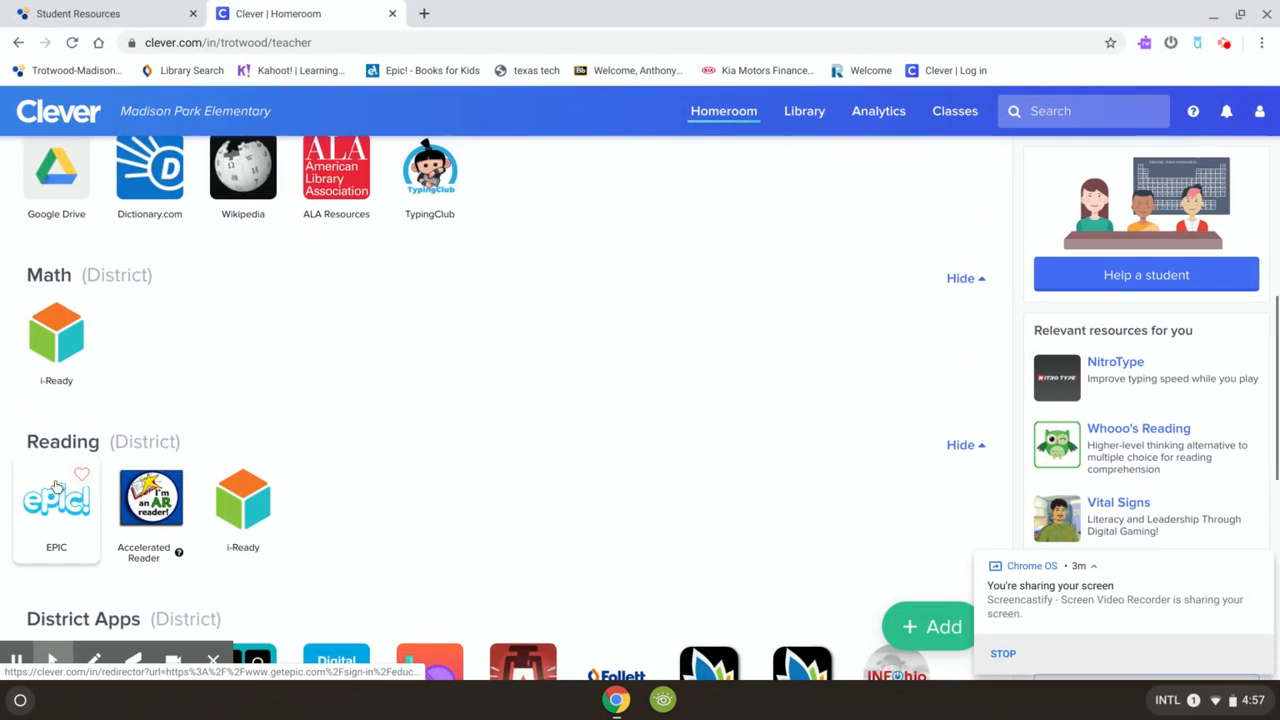
scroll(452, 422, down, 3)
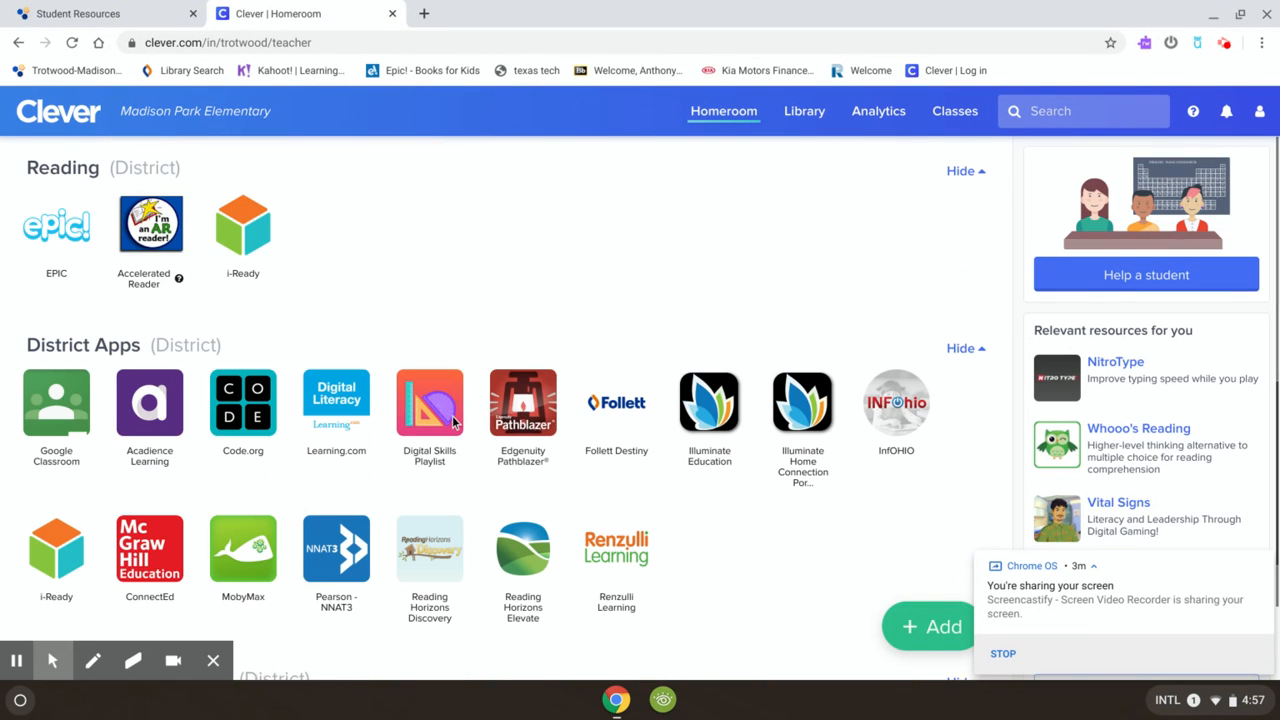